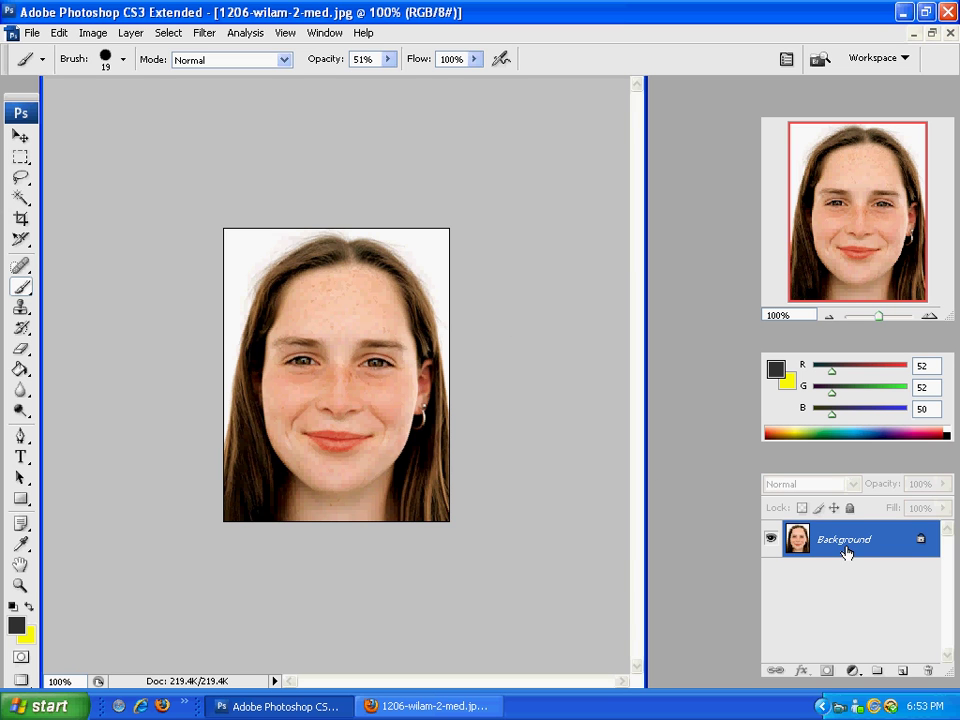
- Duplicate the Background layer and darken the copy slightly with Curves, moving the midpoint to input 136, output 122
drag(842, 542, 904, 673)
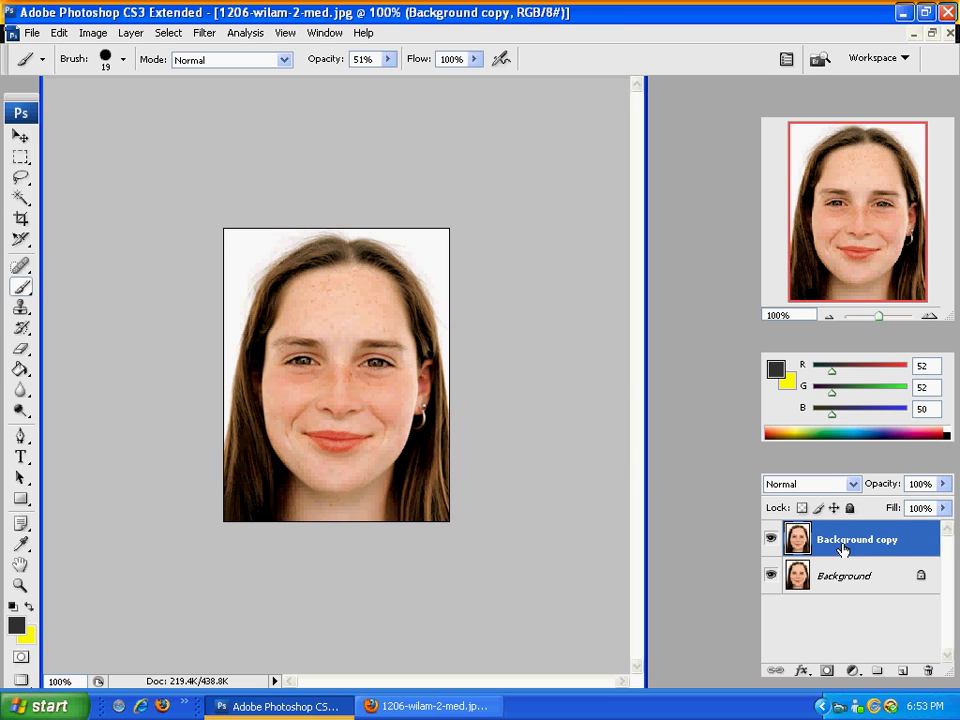
click(97, 36)
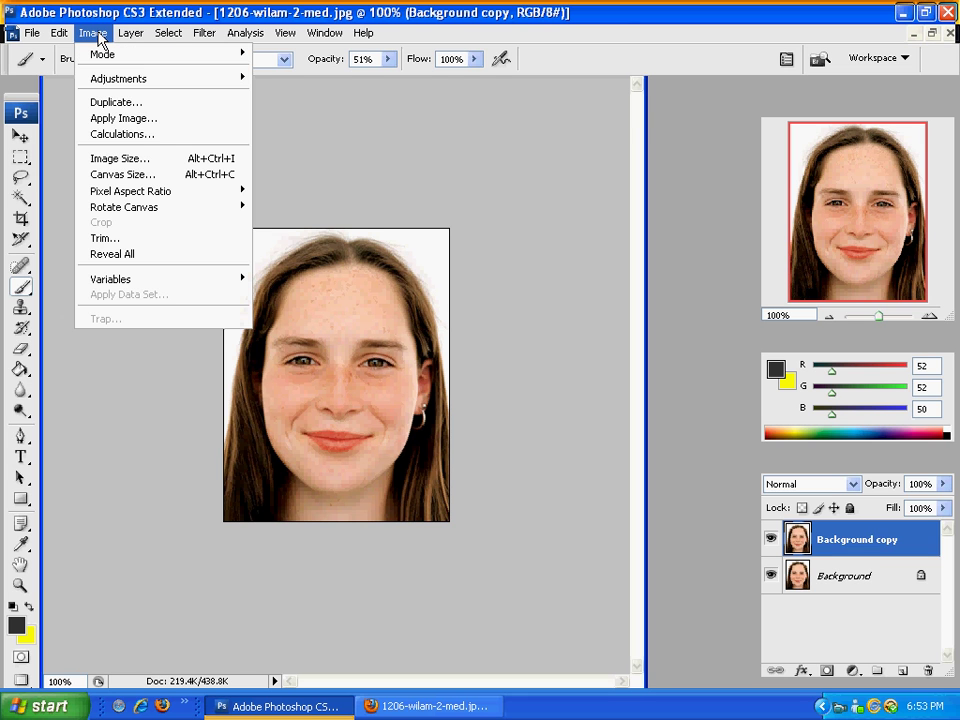
mouse_move(135, 80)
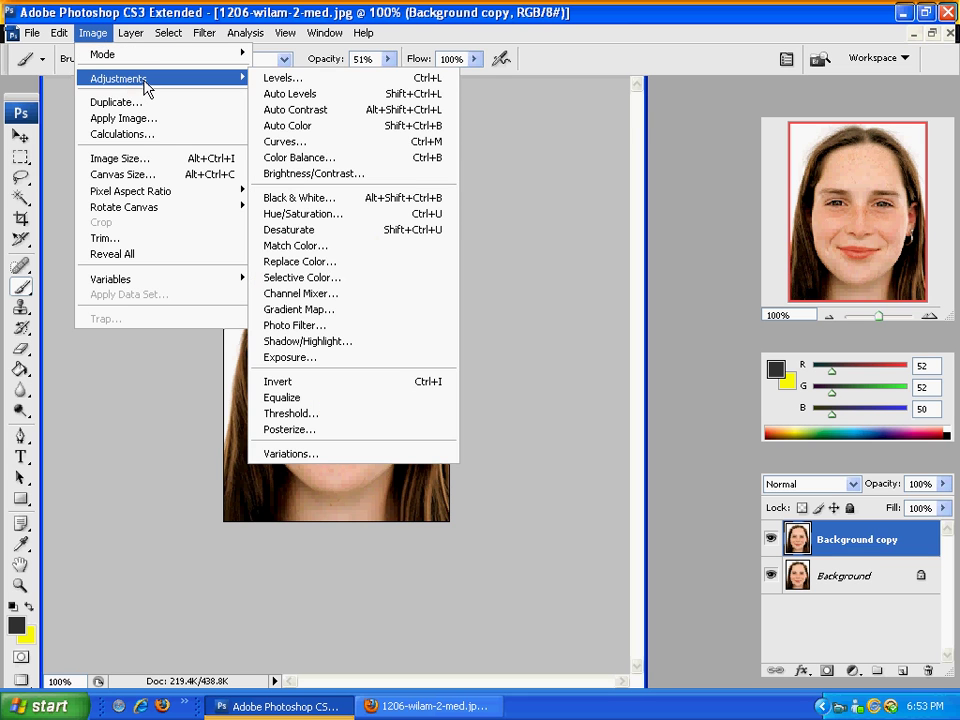
click(306, 148)
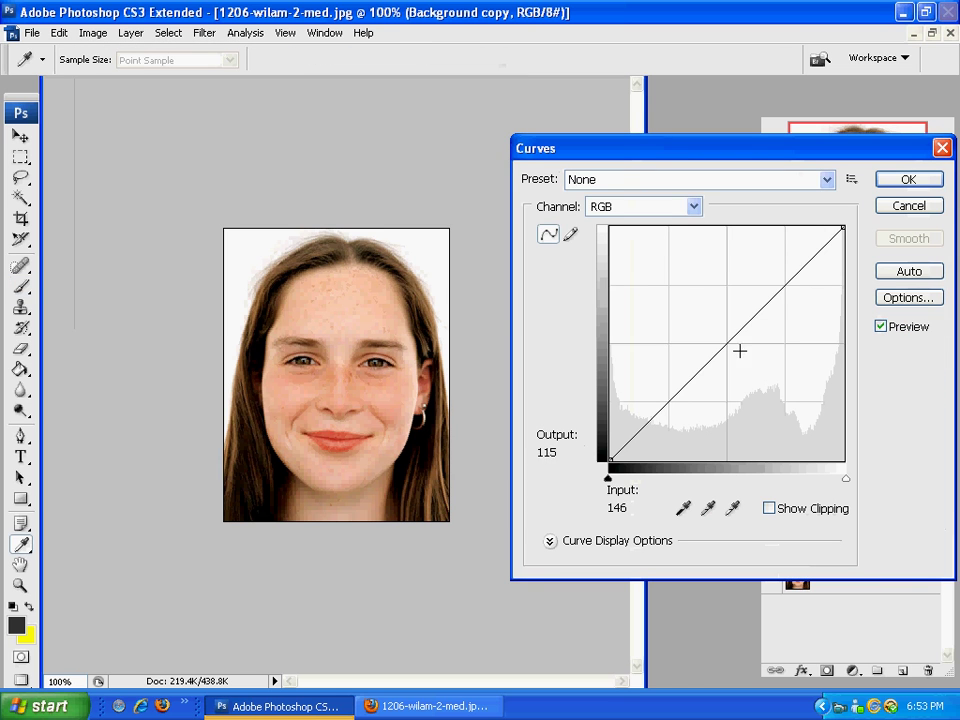
drag(726, 341, 734, 348)
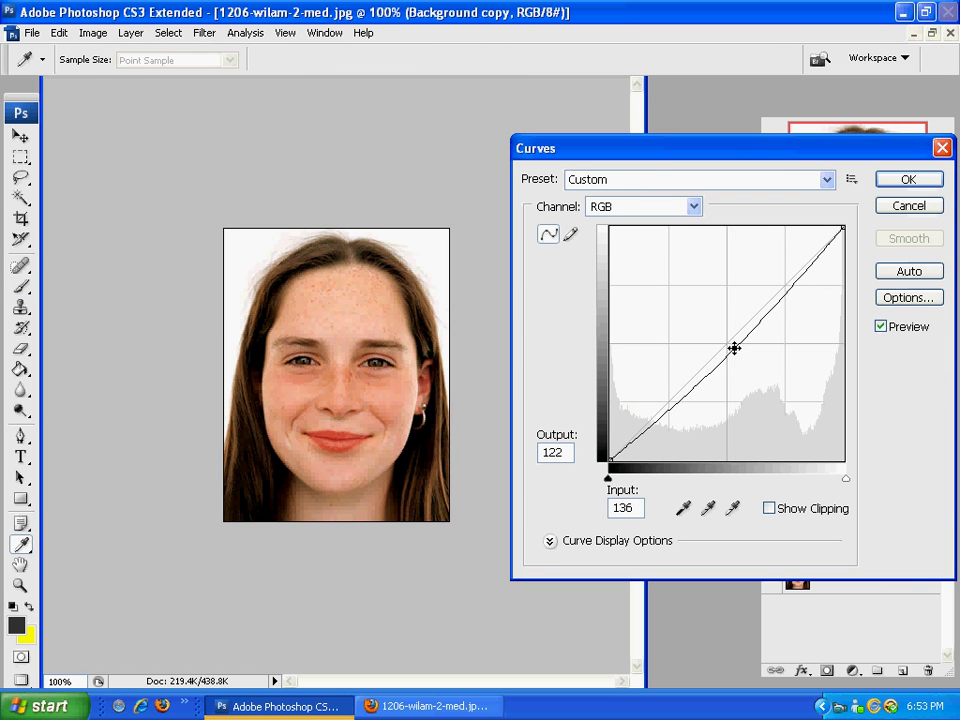
click(908, 179)
key(b)
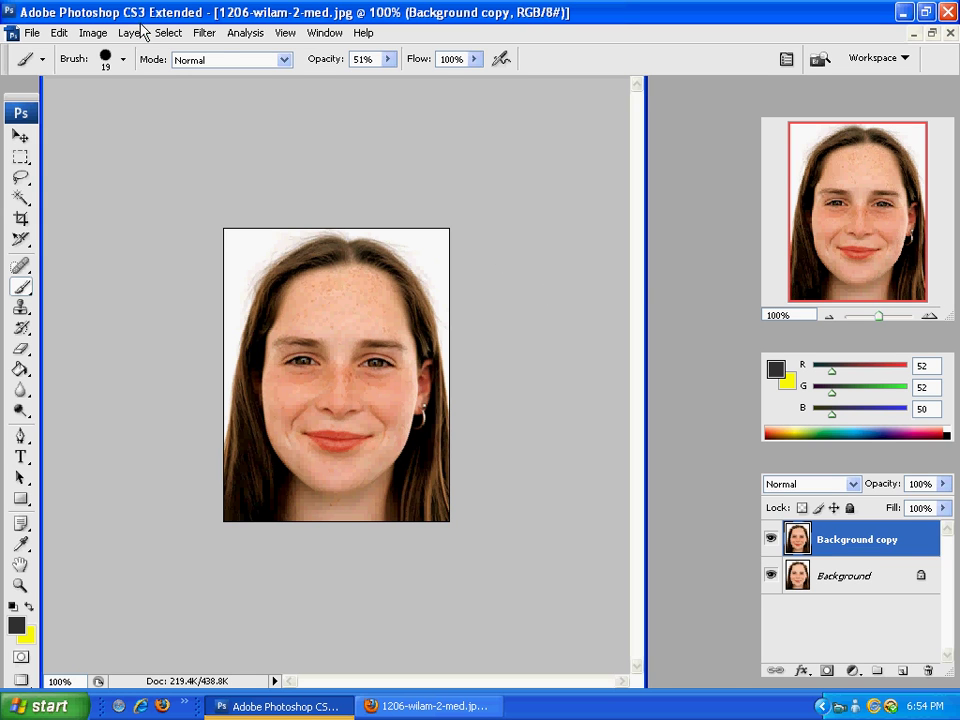
- Smooth the Background copy layer with the Dust & Scratches filter at a radius of 5 pixels and threshold 0
click(95, 33)
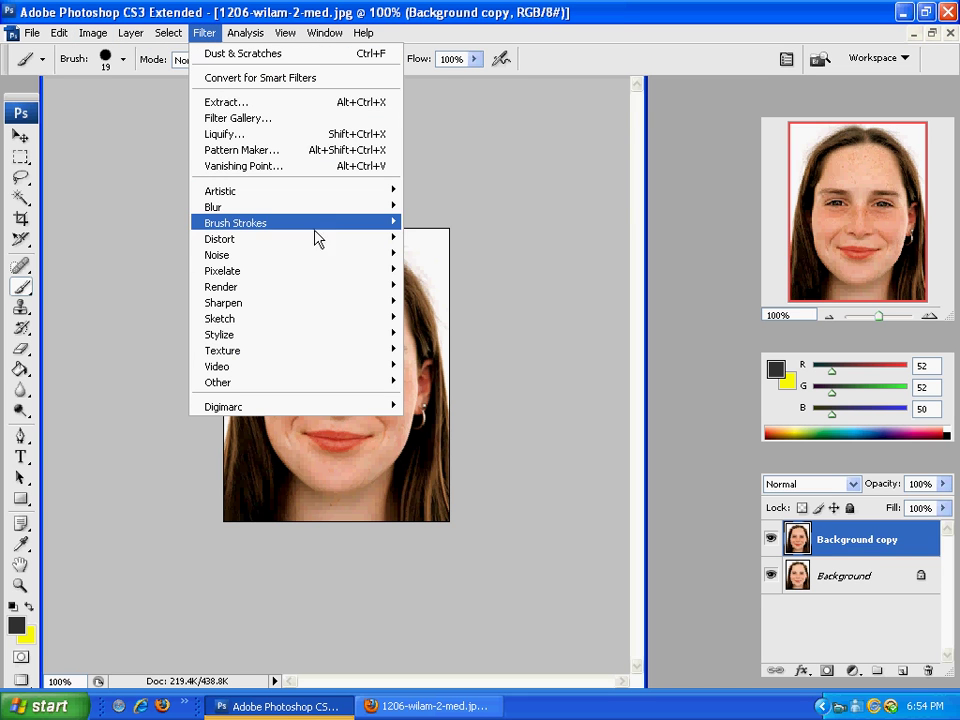
mouse_move(311, 258)
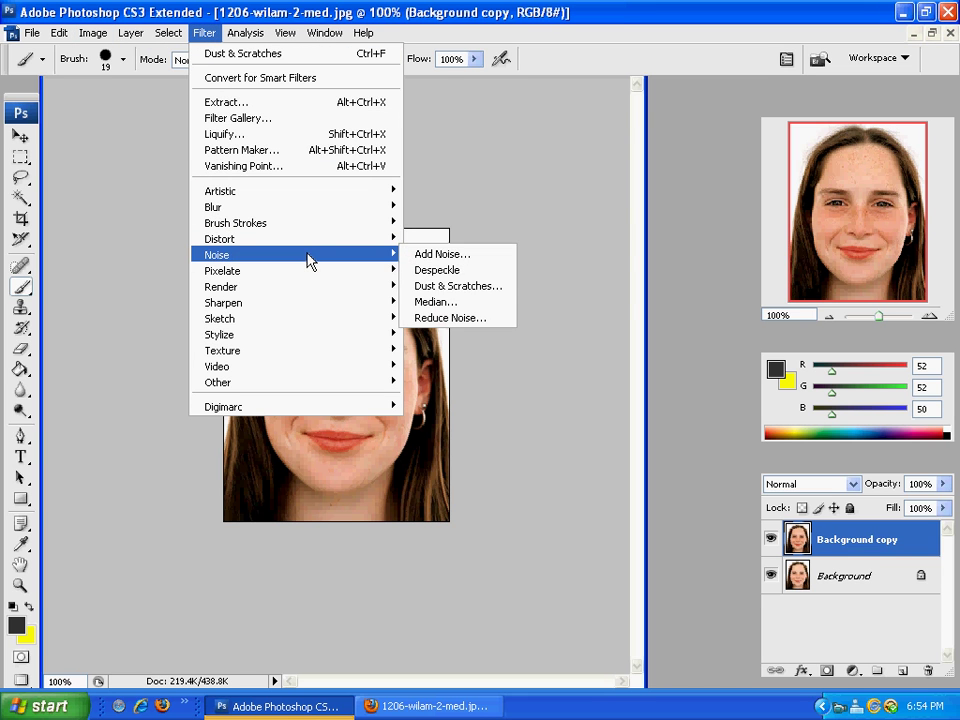
click(424, 287)
drag(490, 130, 659, 143)
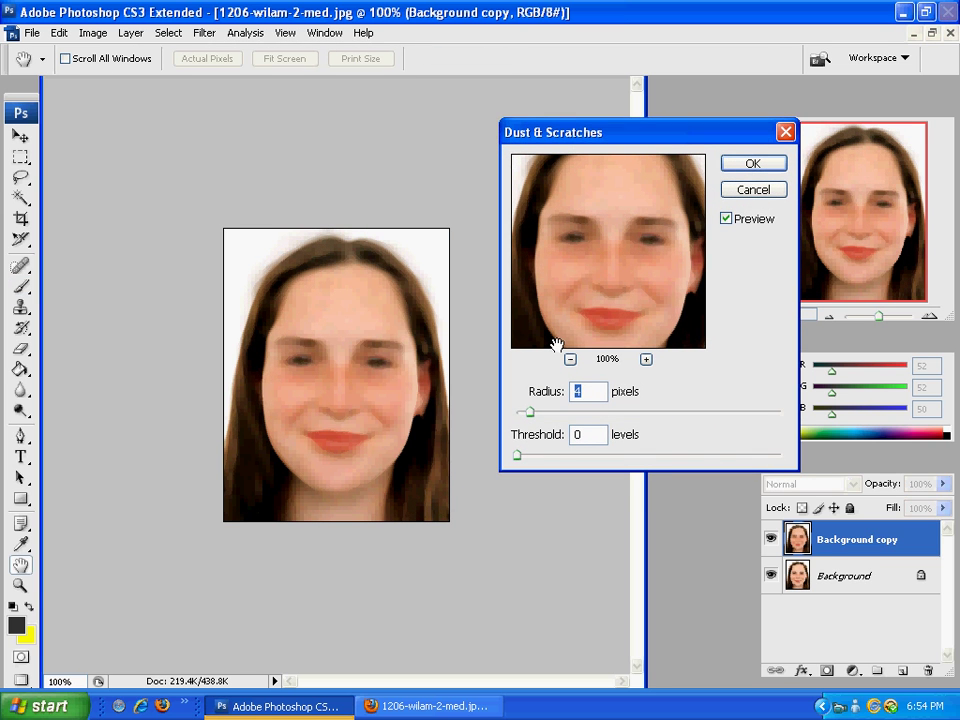
mouse_move(530, 412)
mouse_down()
mouse_move(546, 416)
mouse_move(536, 416)
mouse_up()
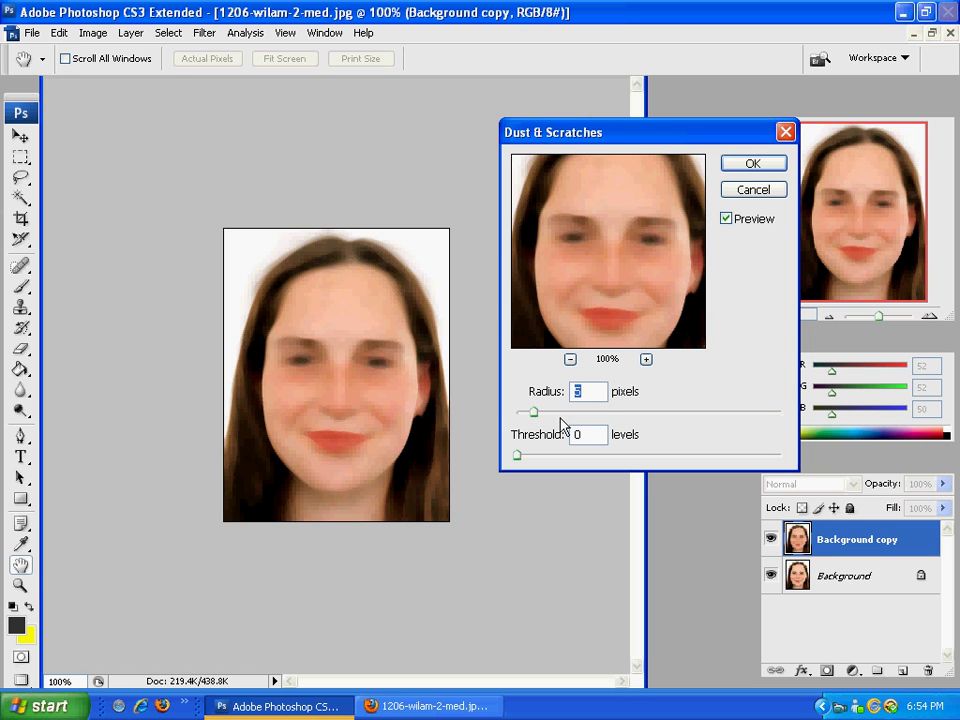
click(753, 165)
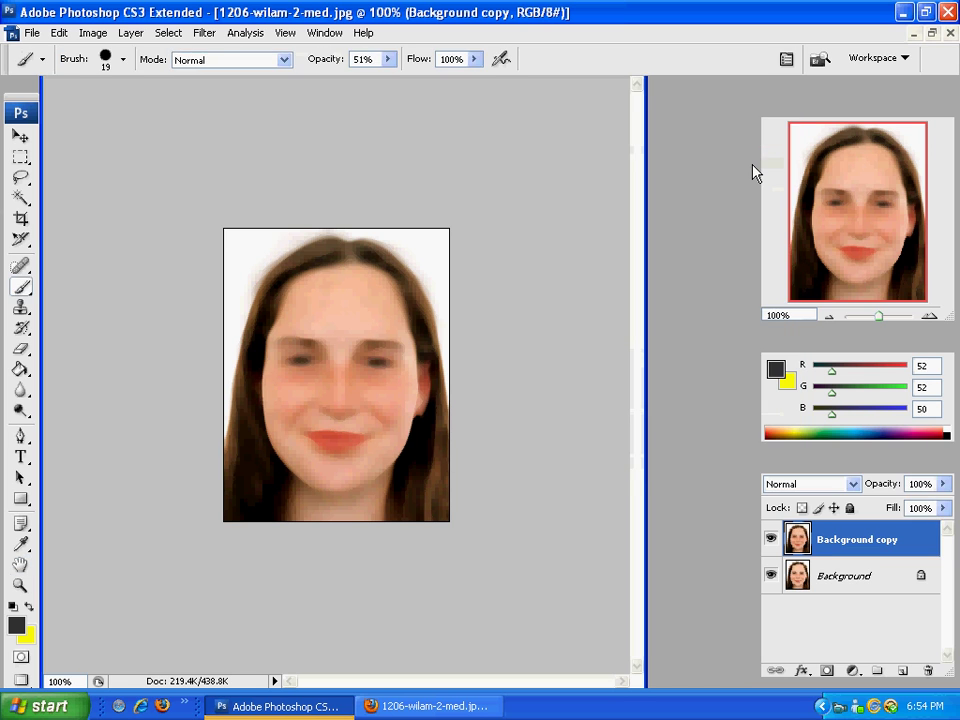
- Add 4.8% noise with Uniform distribution to the Background copy layer
click(204, 34)
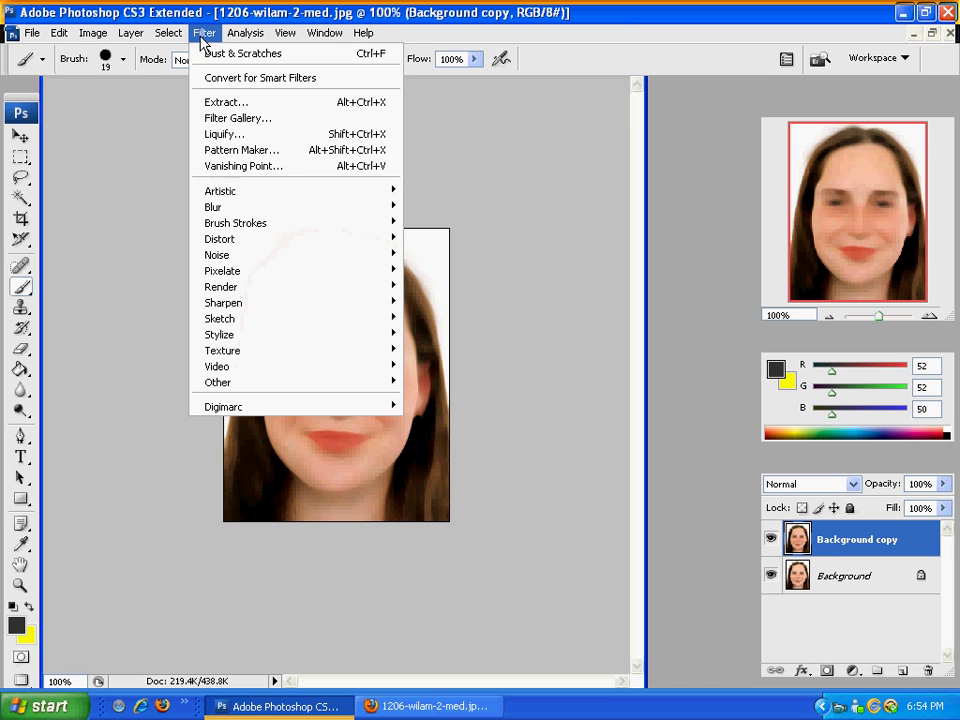
mouse_move(298, 264)
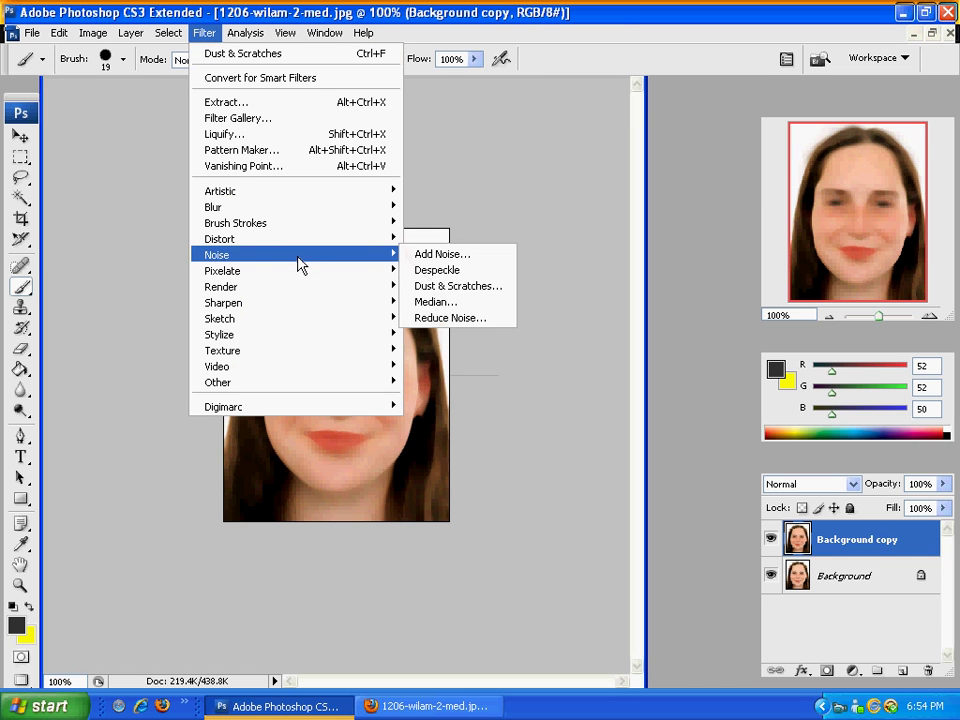
click(440, 254)
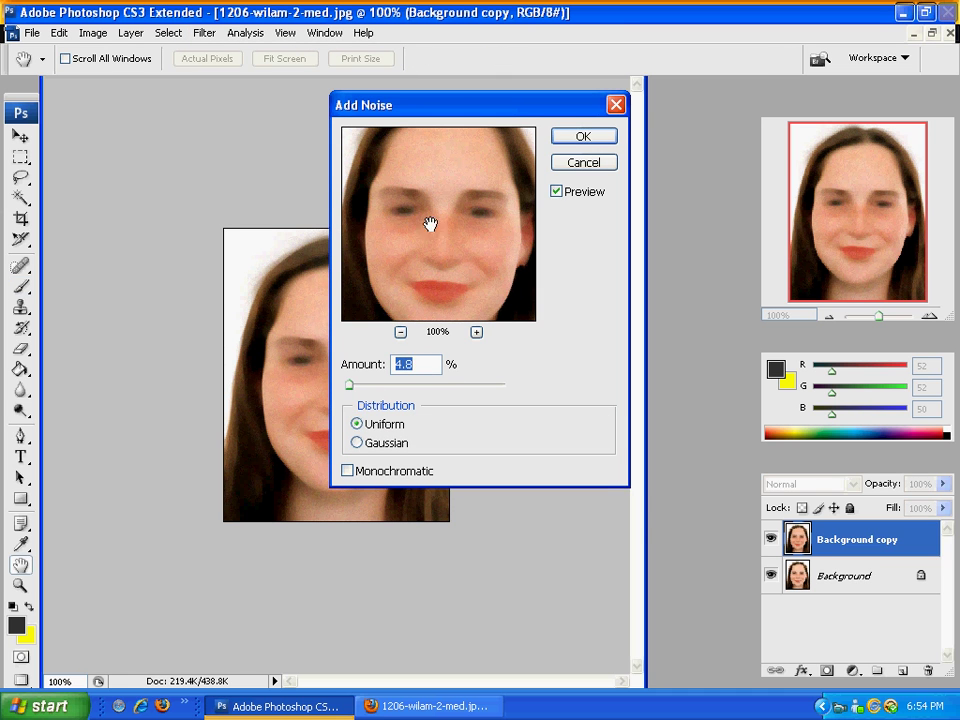
drag(486, 118, 643, 154)
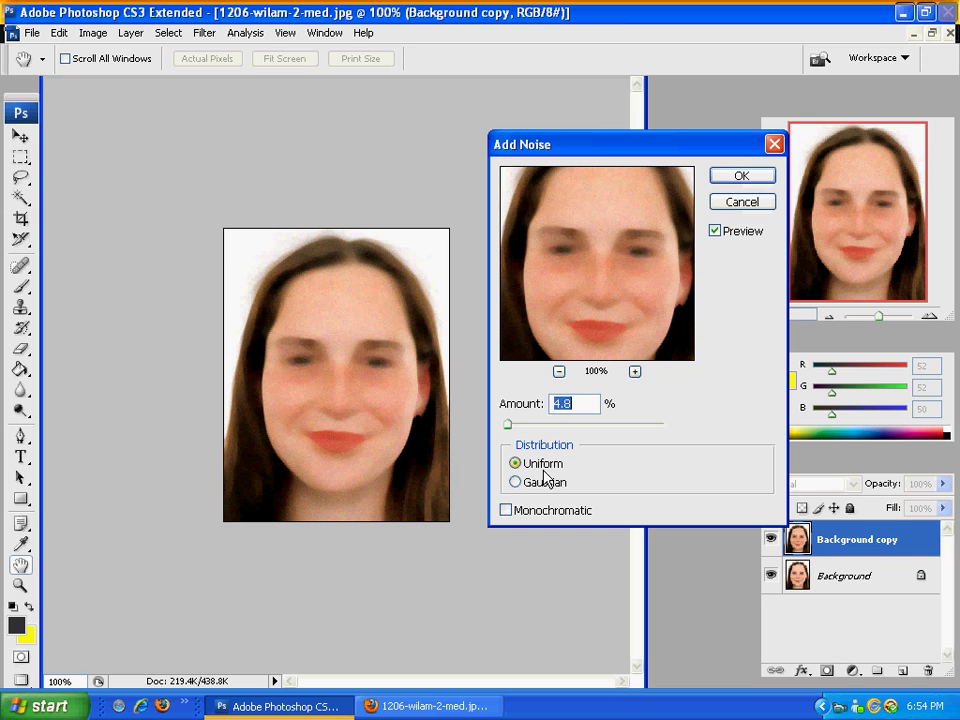
click(740, 178)
key(b)
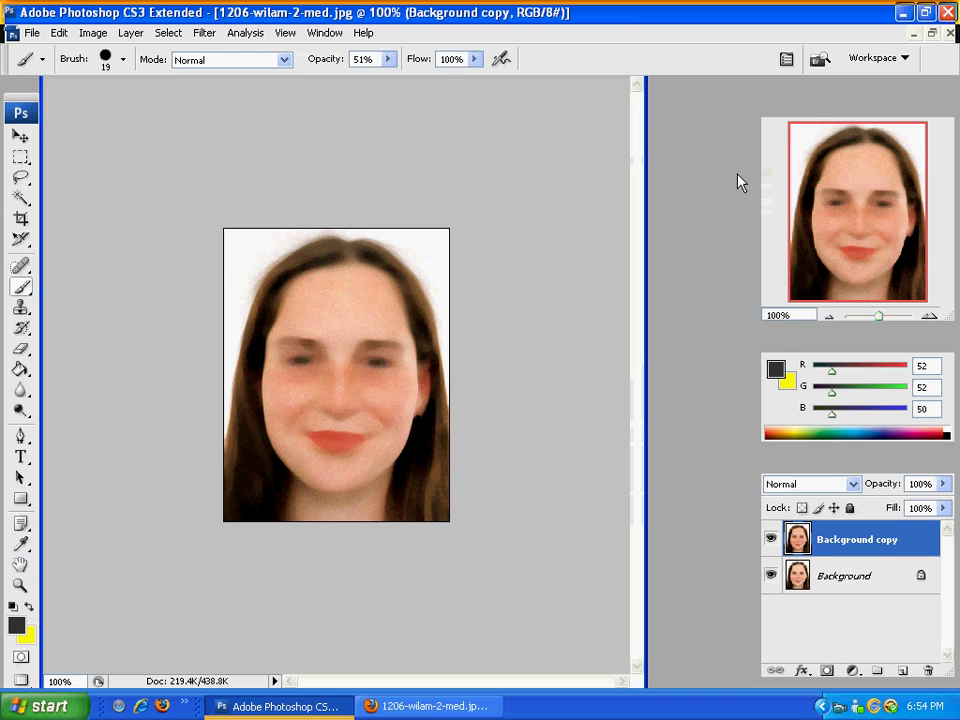
- Apply Dust & Scratches again to the Background copy layer with a radius of 4 pixels and threshold 0
click(204, 33)
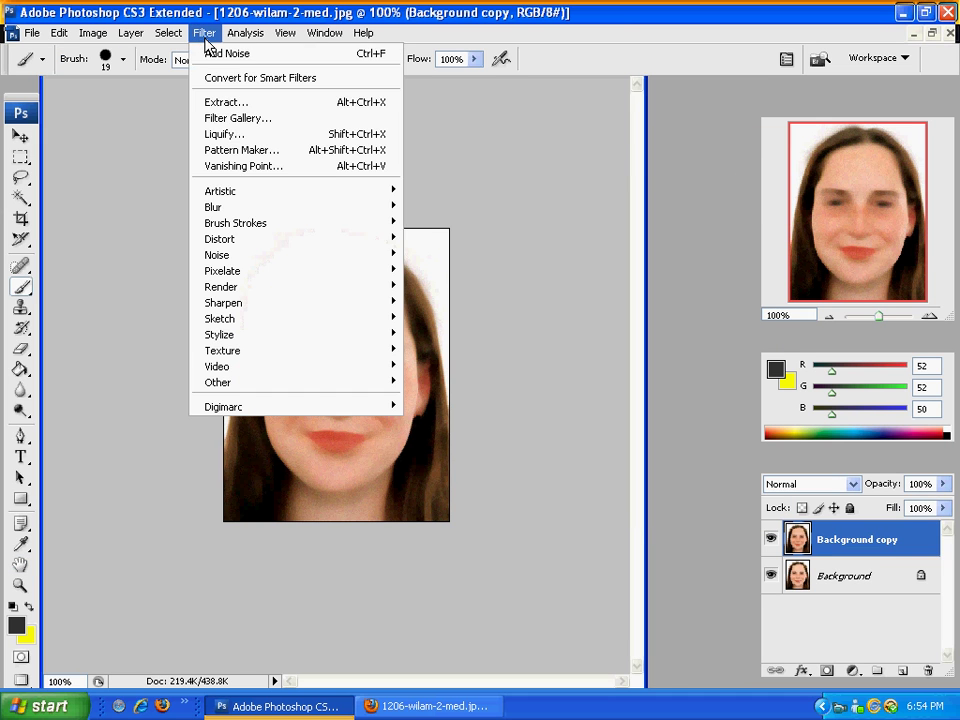
mouse_move(330, 256)
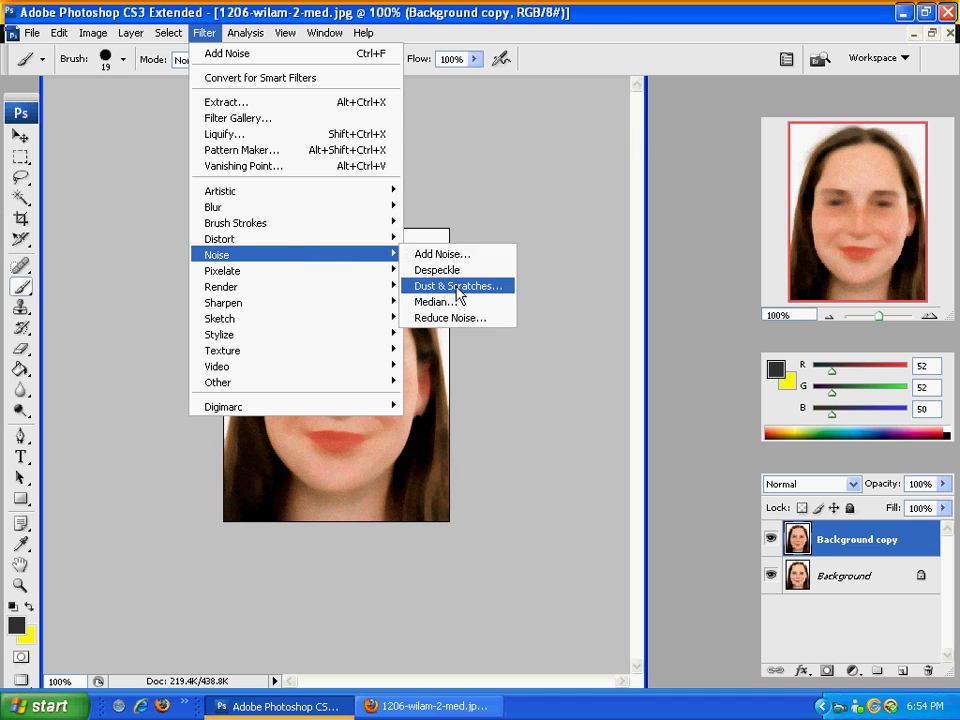
click(452, 285)
drag(534, 414, 532, 419)
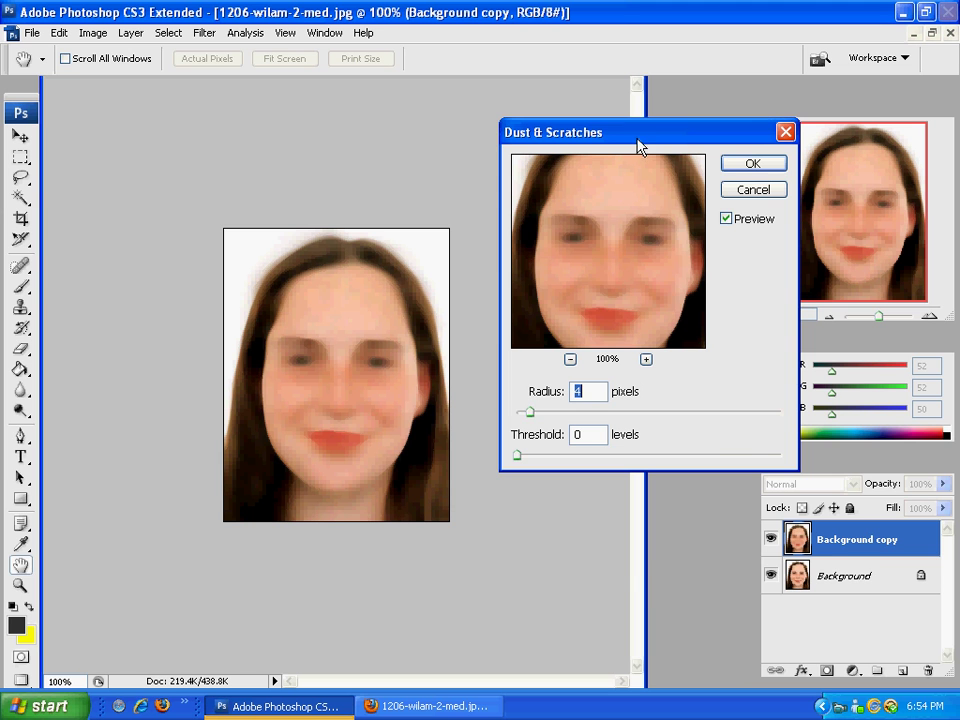
drag(628, 135, 581, 216)
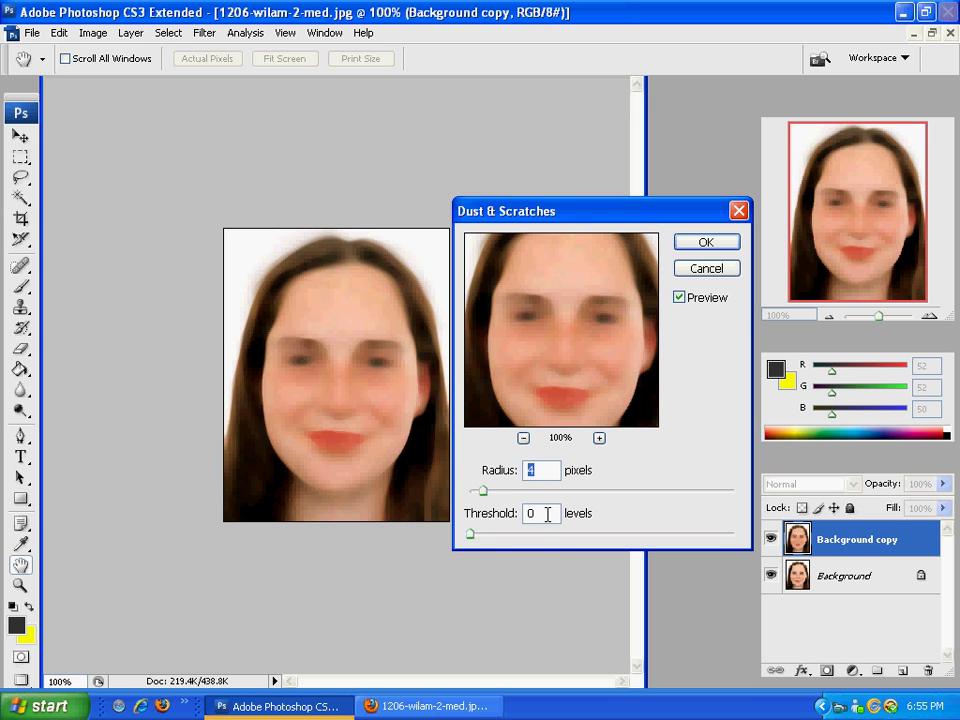
click(704, 244)
key(b)
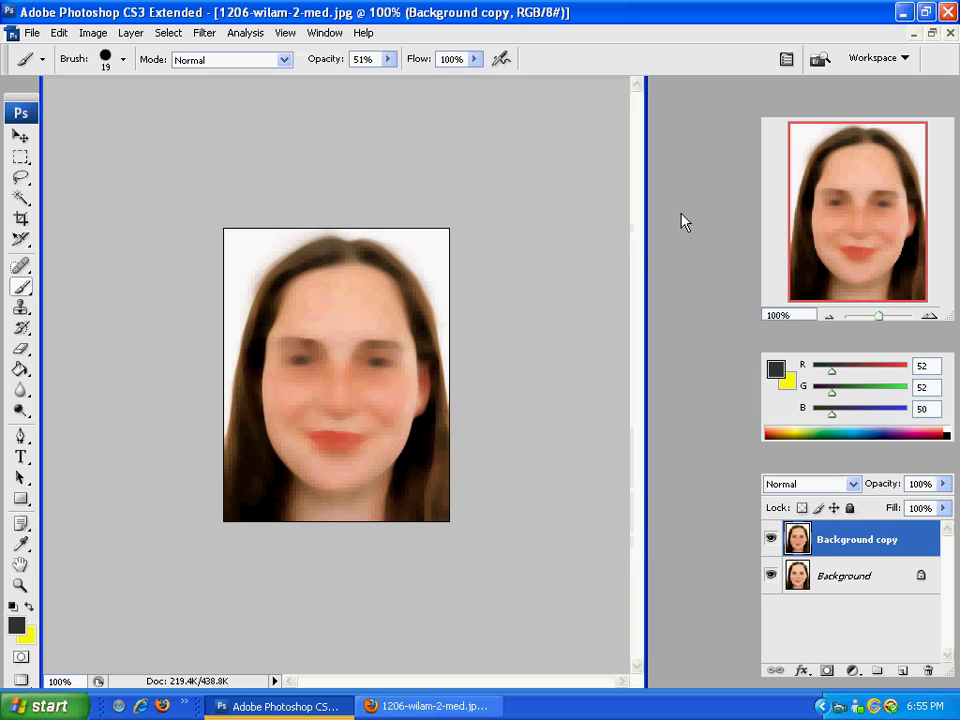
- Add a black layer mask to the Background copy that hides the whole smoothed layer
click(134, 34)
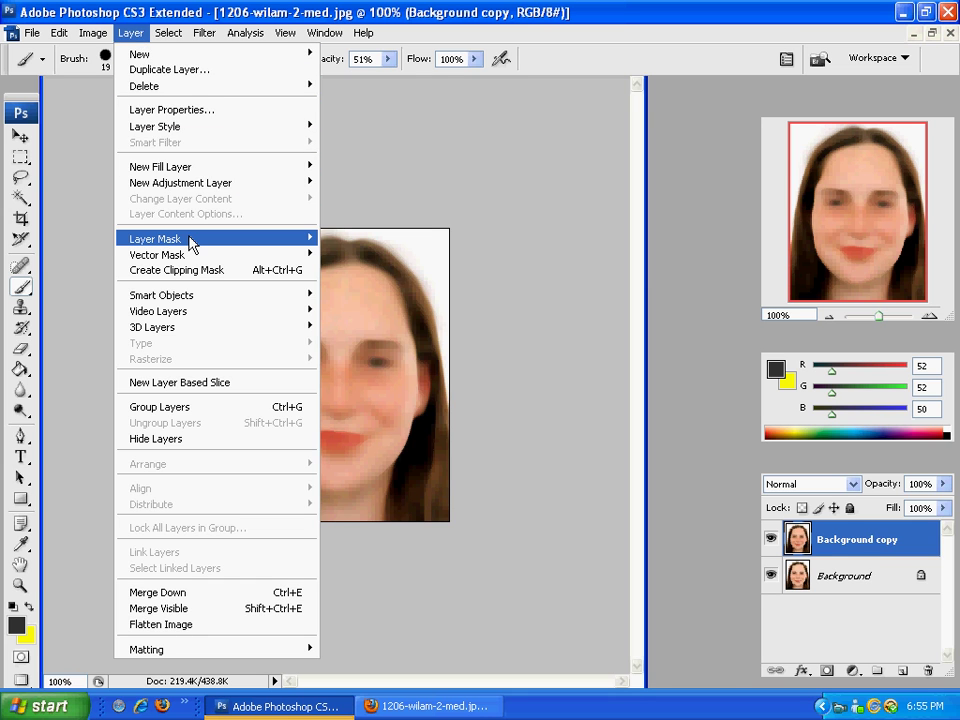
mouse_move(190, 244)
click(377, 253)
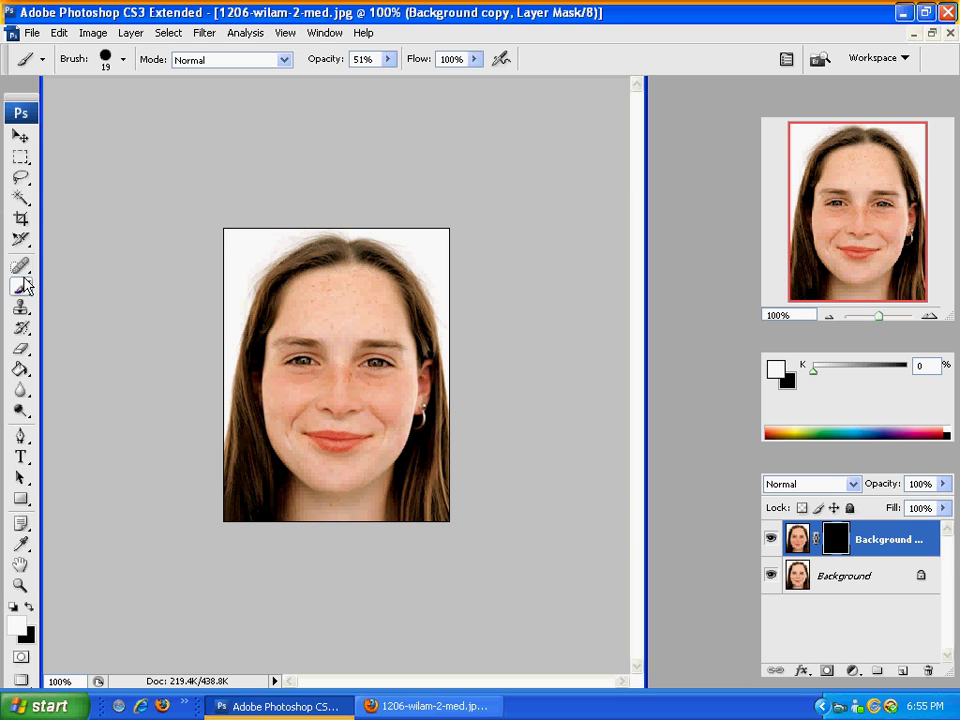
- Paint white on the mask over the skin of the forehead, cheeks, nose and chin with a 15 px brush at 51% opacity
click(118, 60)
drag(42, 109, 39, 109)
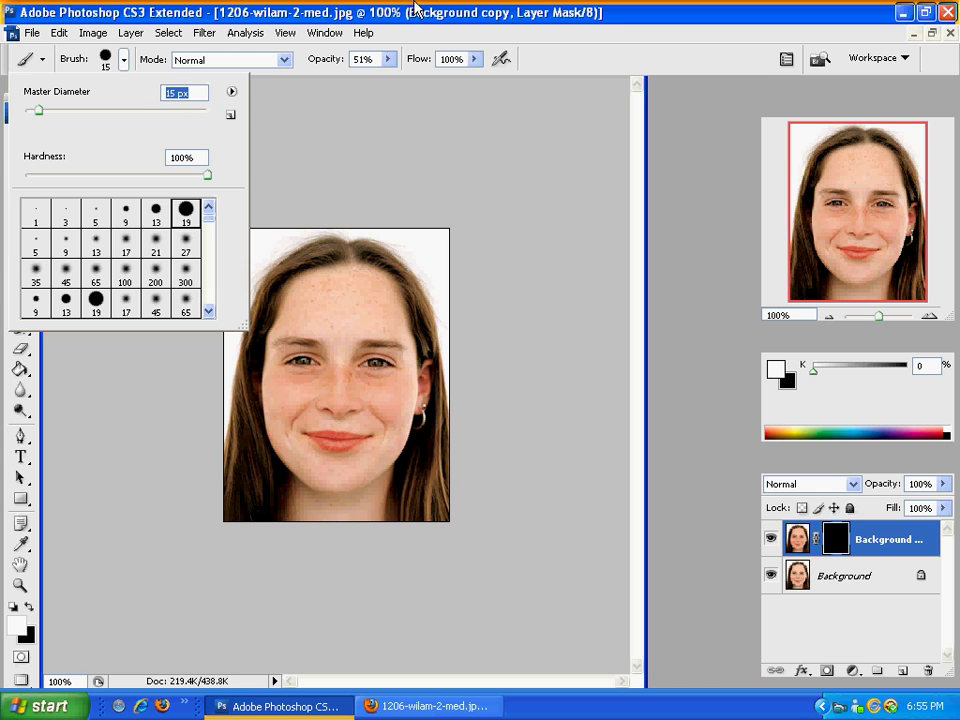
click(418, 24)
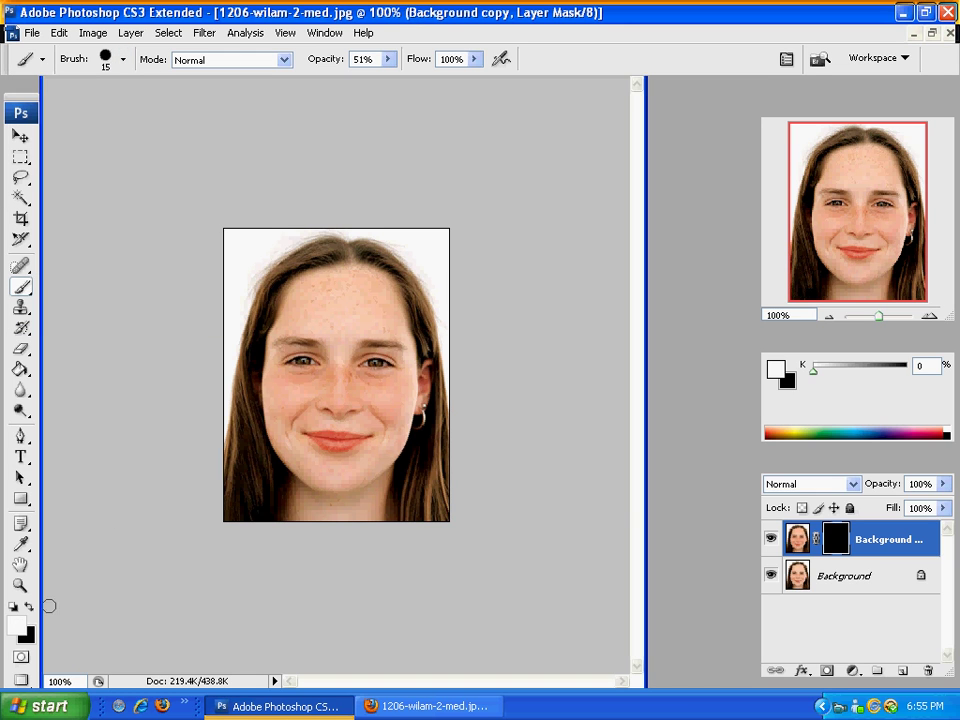
click(389, 59)
drag(392, 82, 392, 81)
click(400, 22)
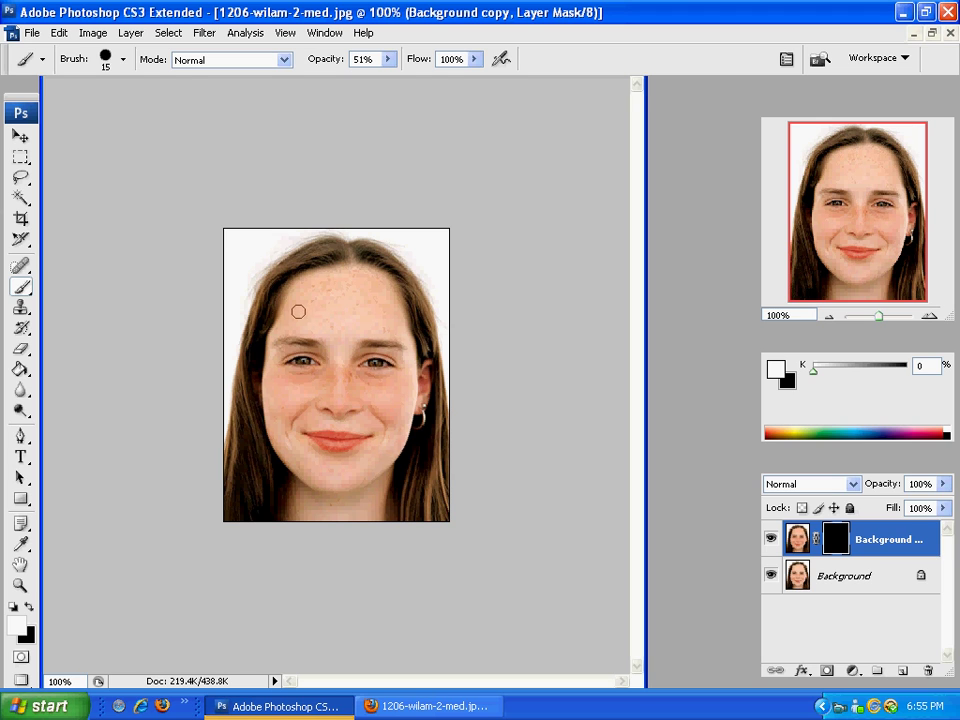
drag(299, 298, 311, 285)
mouse_move(298, 318)
mouse_down()
mouse_move(291, 289)
mouse_move(332, 311)
mouse_up()
mouse_move(295, 408)
mouse_down()
mouse_move(270, 401)
mouse_move(270, 377)
mouse_move(281, 377)
mouse_up()
drag(336, 387, 353, 391)
mouse_move(412, 376)
mouse_down()
mouse_move(368, 388)
mouse_move(404, 402)
mouse_up()
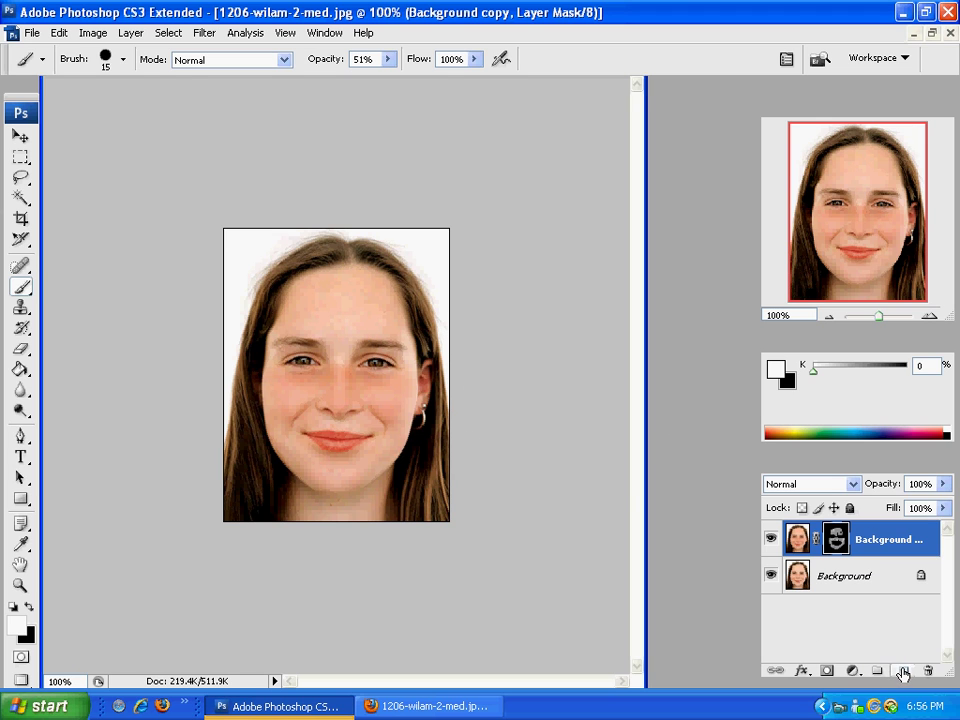
- Create a new layer and brush black (000000) patches on both upper forehead corners and both sides of the lower jaw
click(902, 671)
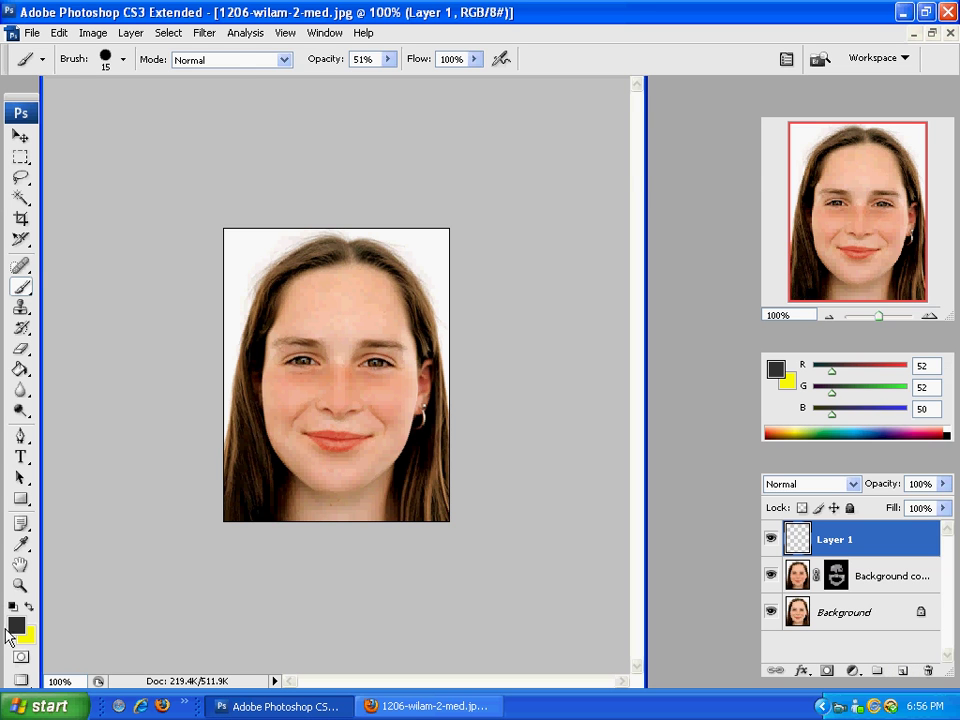
click(14, 624)
click(625, 437)
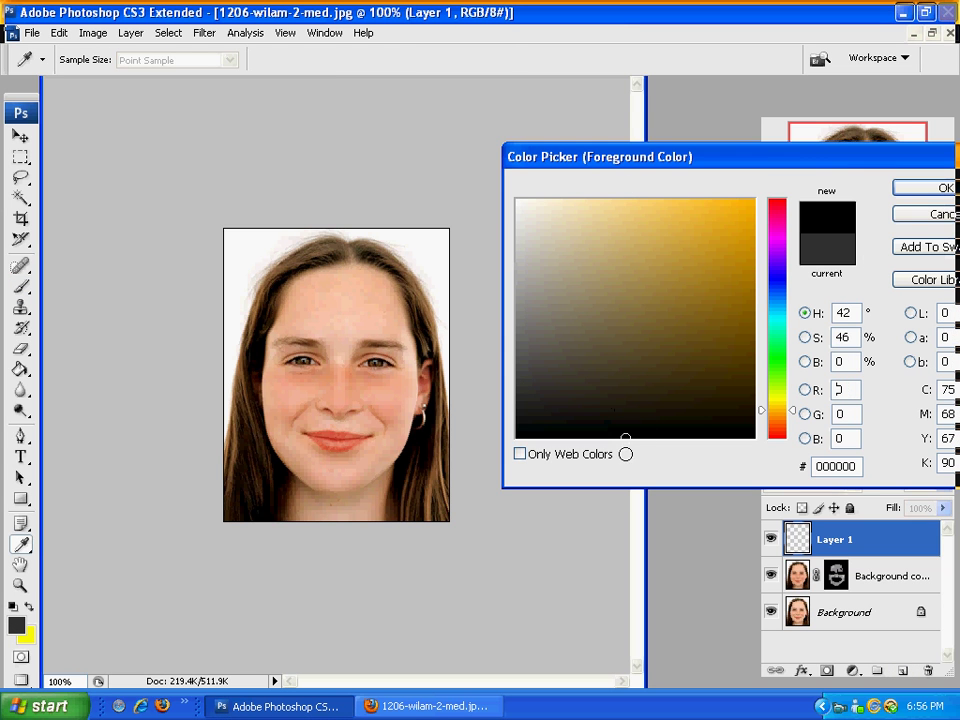
click(933, 189)
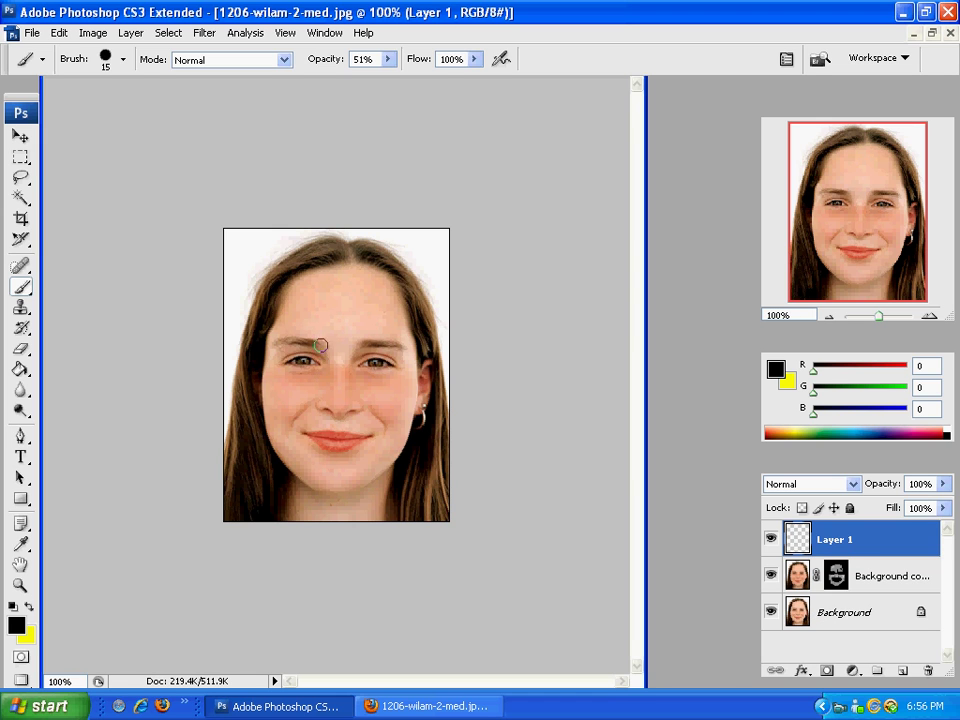
mouse_move(291, 300)
mouse_down()
mouse_move(279, 298)
mouse_move(300, 268)
mouse_move(300, 290)
mouse_up()
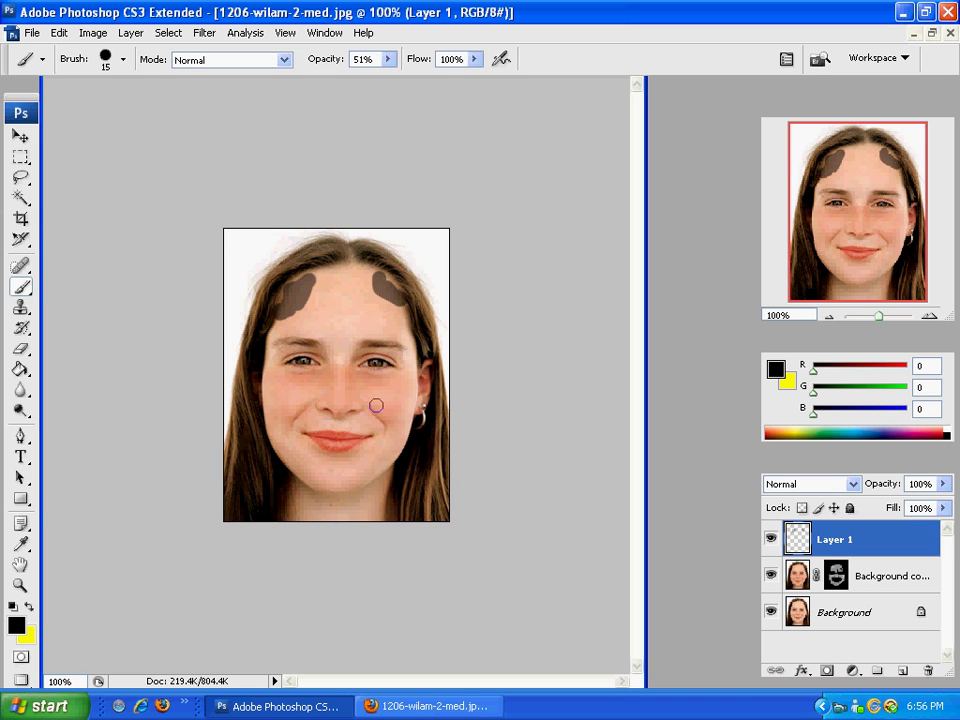
mouse_move(282, 443)
mouse_down()
mouse_move(287, 458)
mouse_move(310, 468)
mouse_up()
mouse_move(372, 474)
mouse_down()
mouse_move(364, 476)
mouse_move(392, 458)
mouse_up()
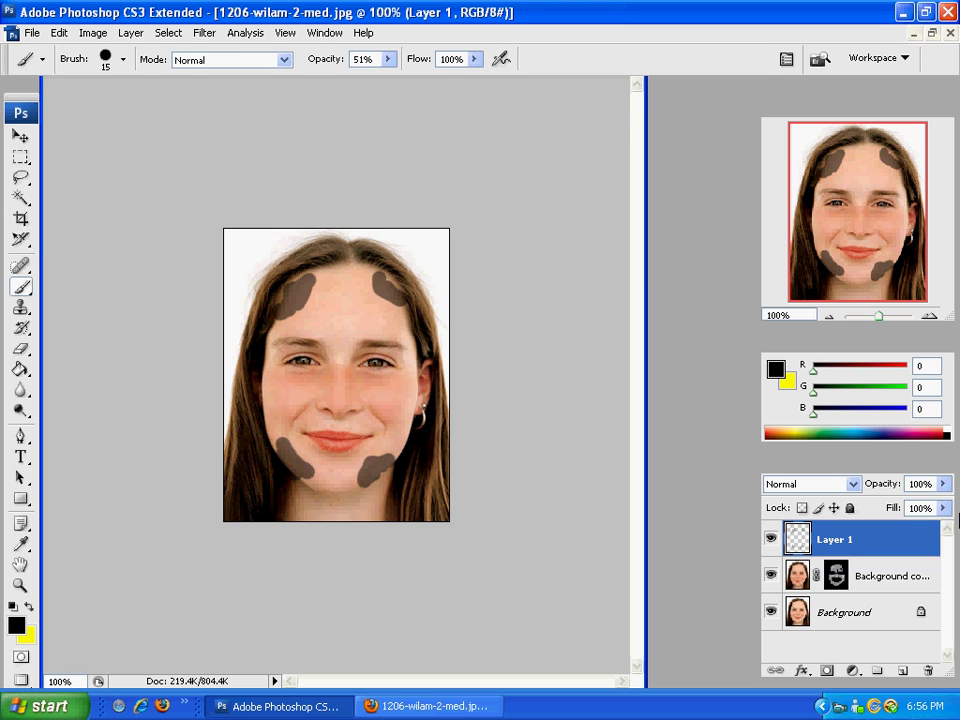
- Soften the painted shadow patches with a Gaussian Blur of 28.0 pixels radius
click(203, 35)
mouse_move(281, 214)
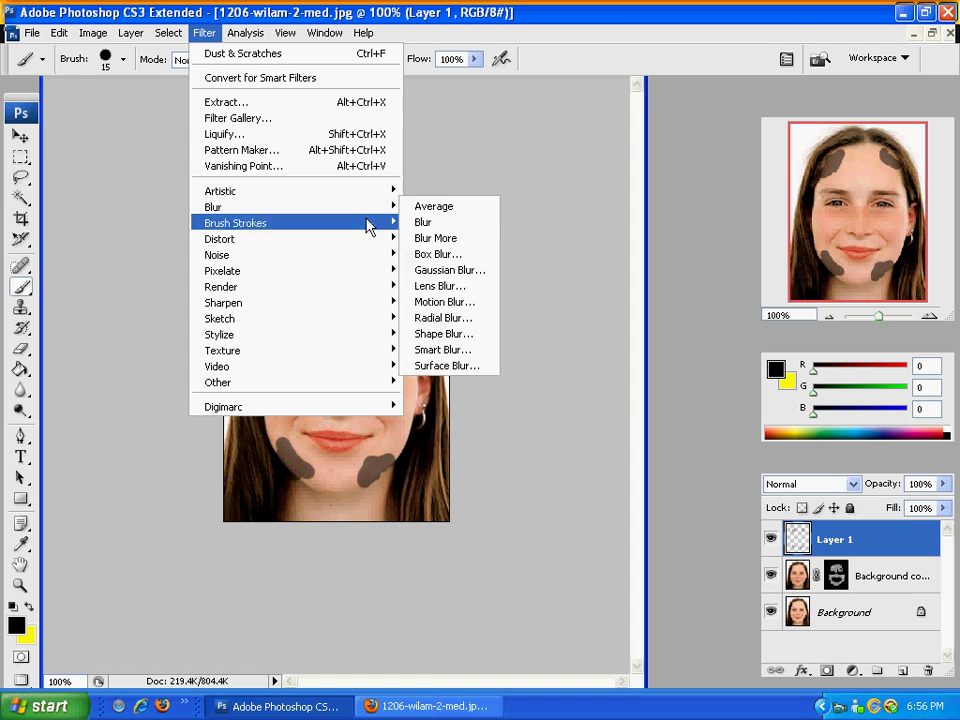
click(451, 270)
drag(386, 419, 439, 419)
drag(491, 150, 665, 172)
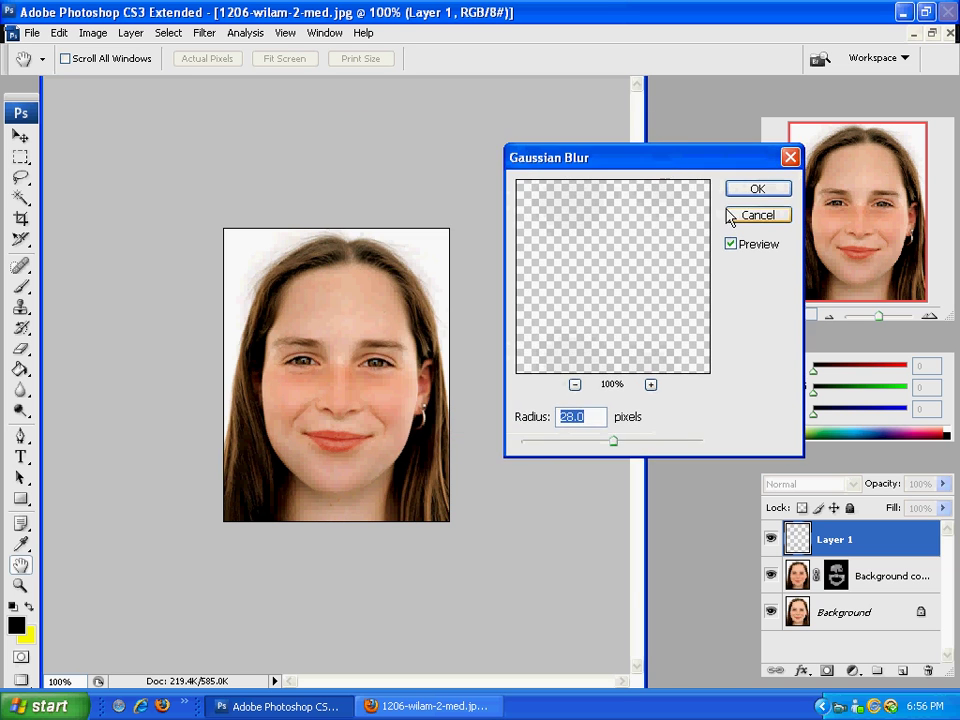
click(762, 189)
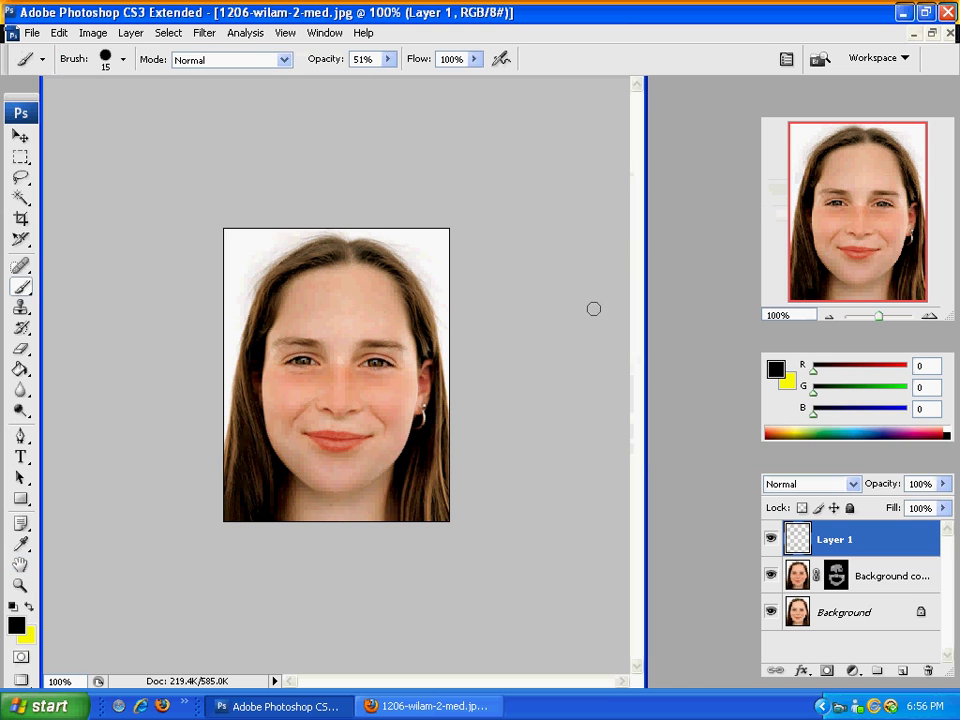
- Compare the retouched portrait with the original snapshot in the history, and return to the Gaussian Blur state
click(894, 580)
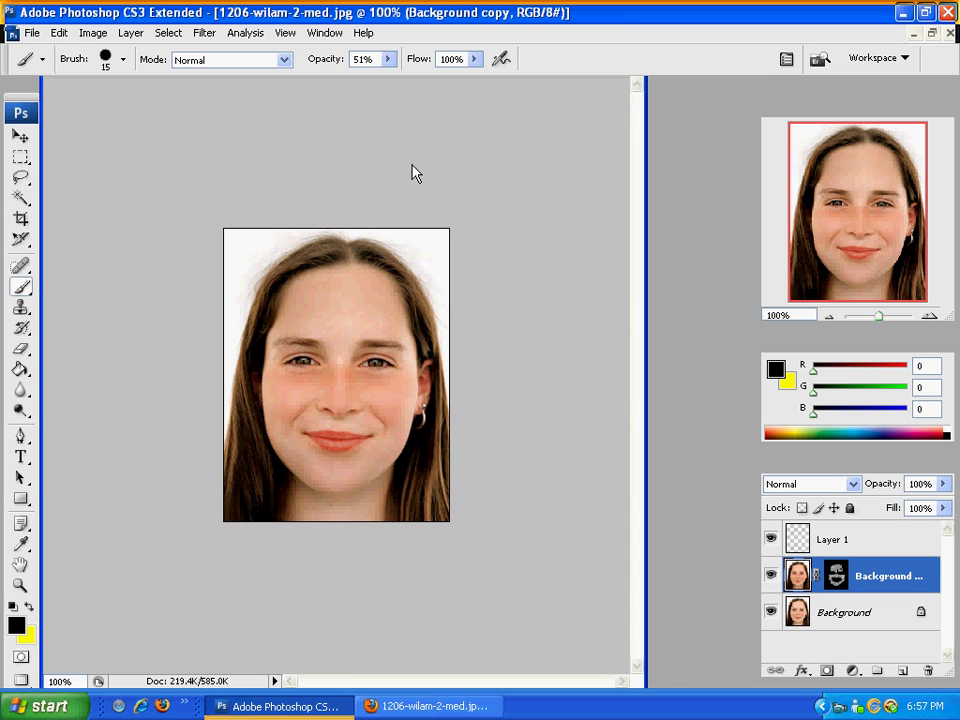
drag(388, 167, 425, 133)
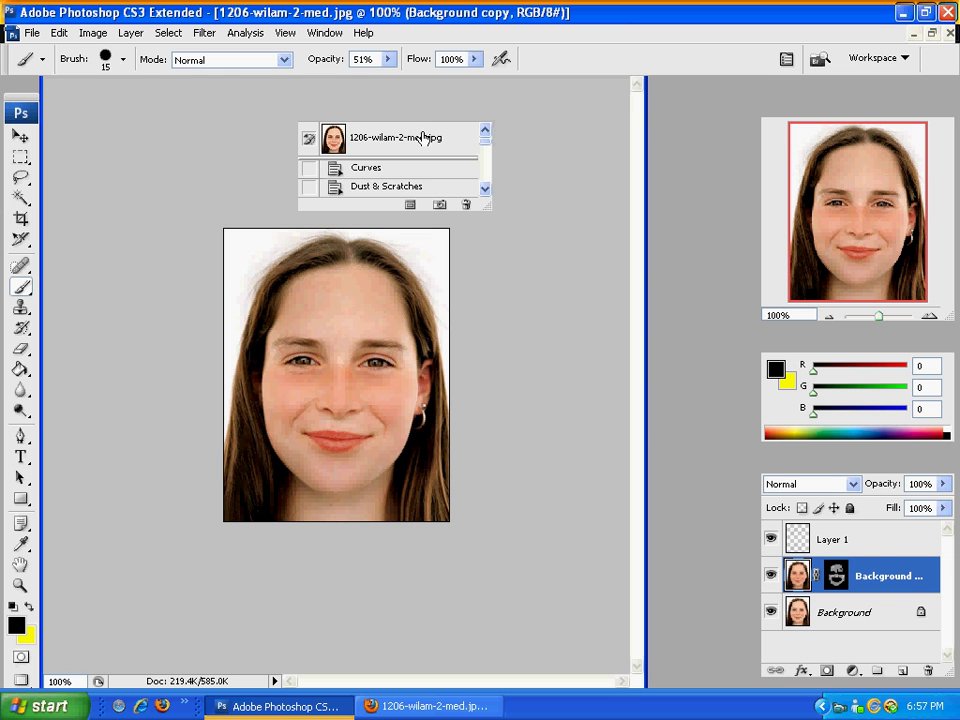
click(425, 133)
mouse_move(485, 143)
mouse_down()
mouse_move(487, 180)
mouse_move(407, 197)
mouse_up()
click(405, 190)
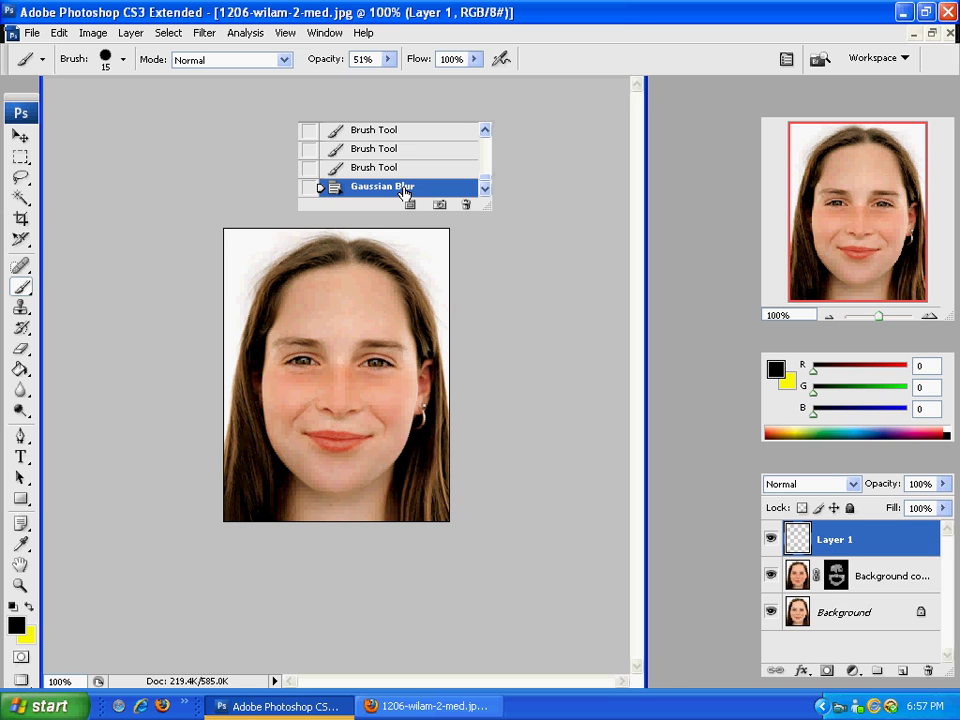